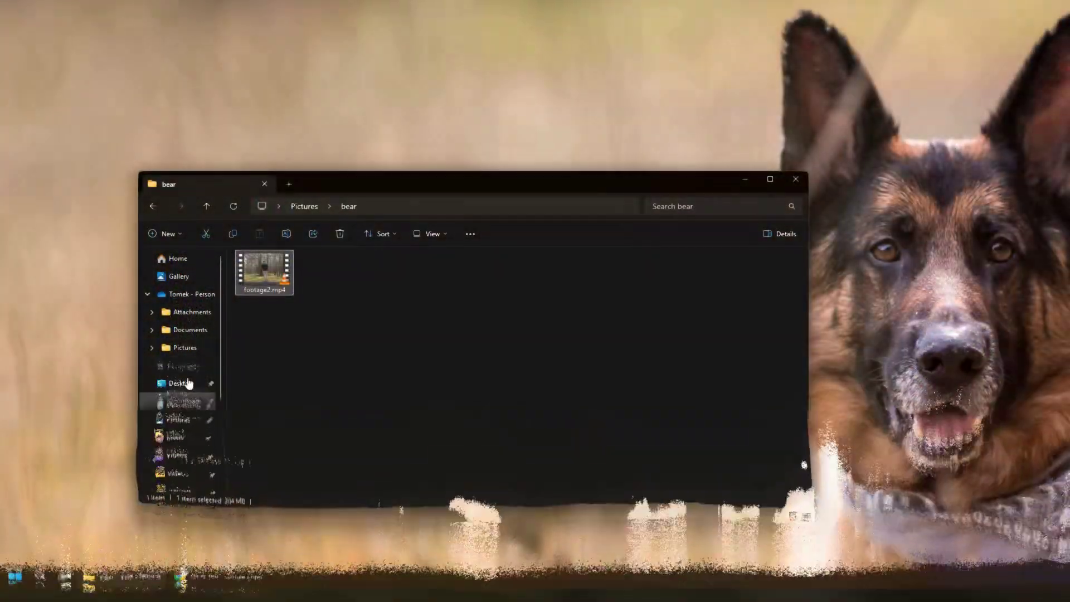
# - Play footage2.mp4 in VLC, snapshot the empty-forest frame at 00:23, and close the preview
pyautogui.doubleClick(262, 274)
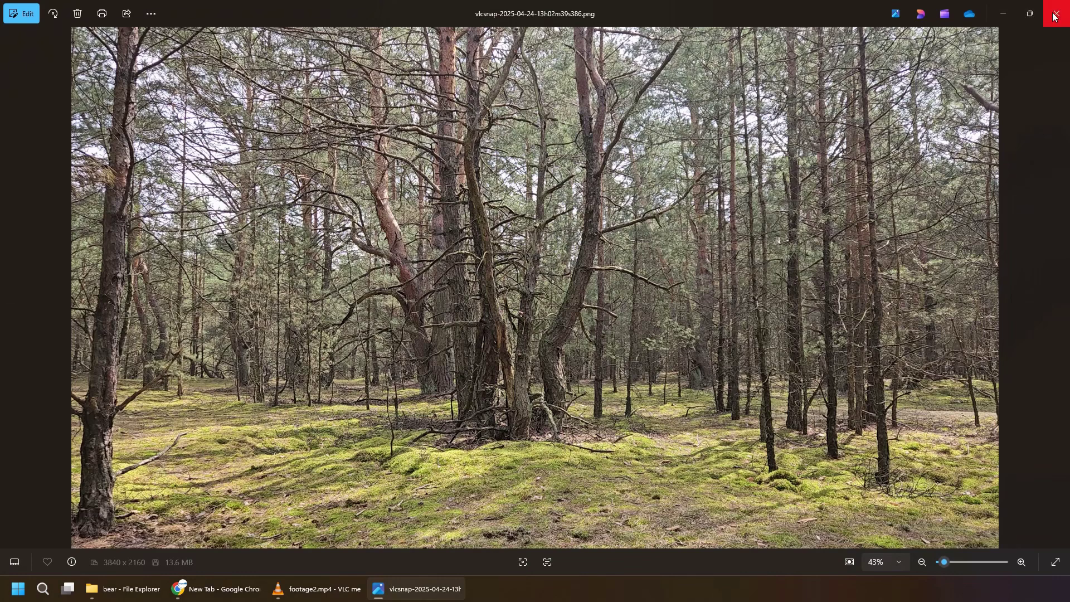
pyautogui.click(1054, 18)
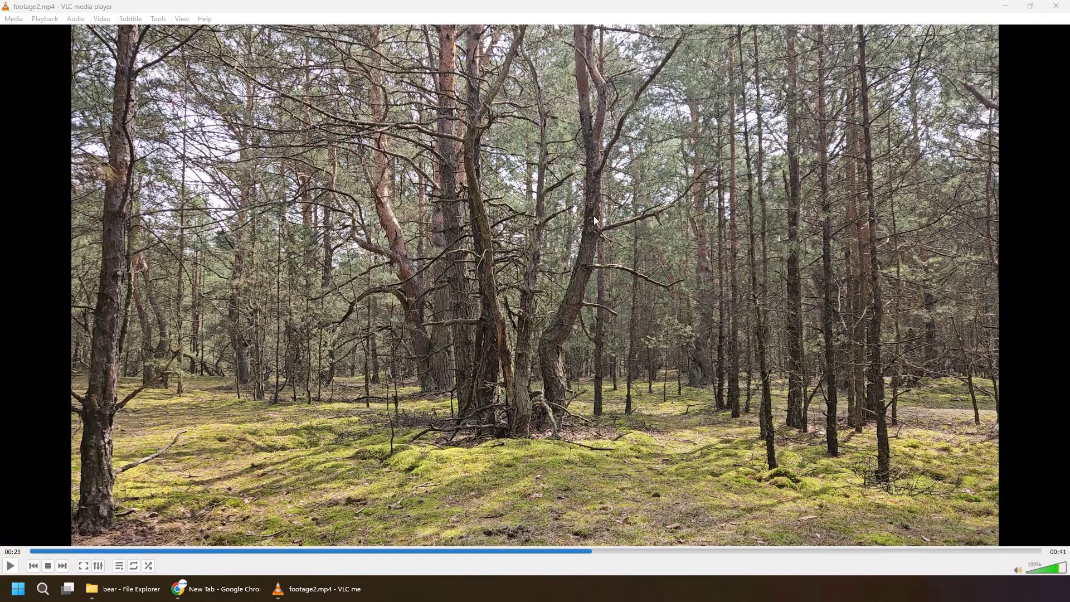
# - Go to Google AI Studio (aistudio.google.com) in Chrome
pyautogui.click(212, 588)
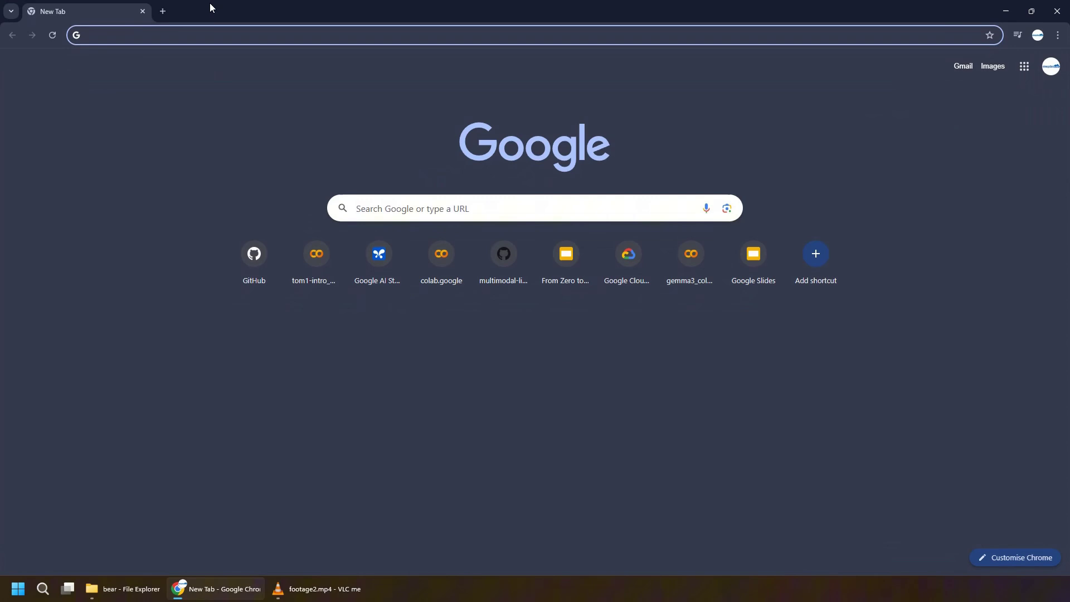
pyautogui.click(211, 37)
pyautogui.write('ais')
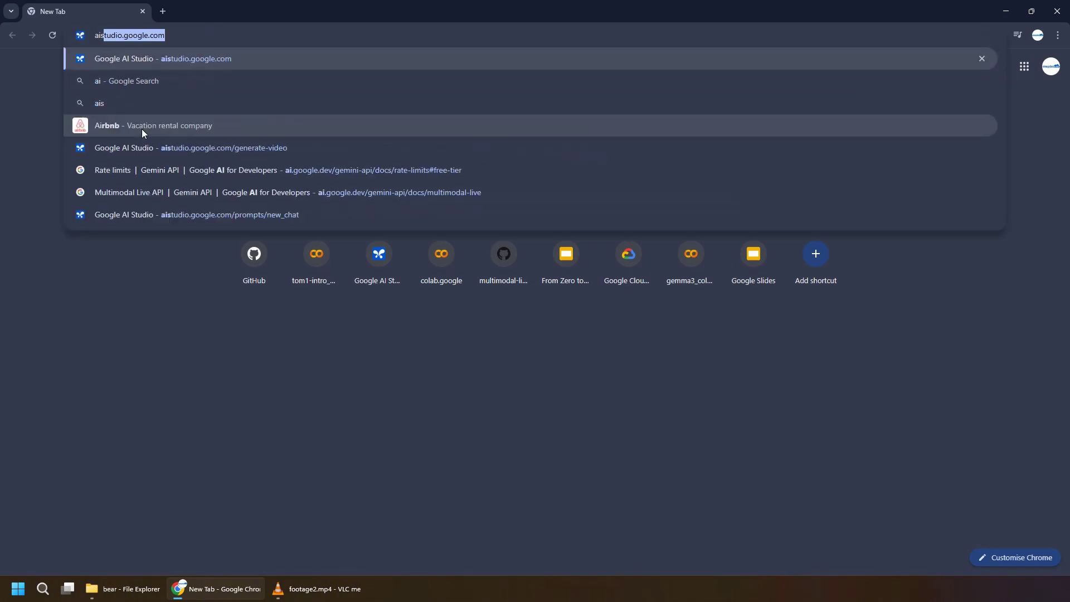
pyautogui.press('Return')
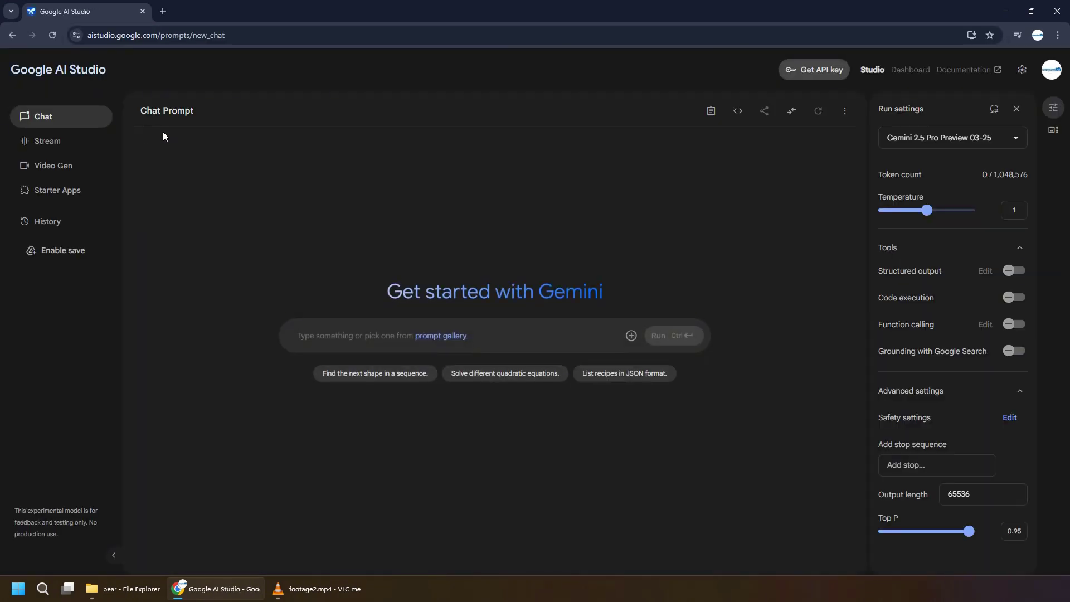
# - In Veo 2 Video Gen, upload the forest snapshot and write the bear-emerging-from-the-right prompt
pyautogui.click(62, 166)
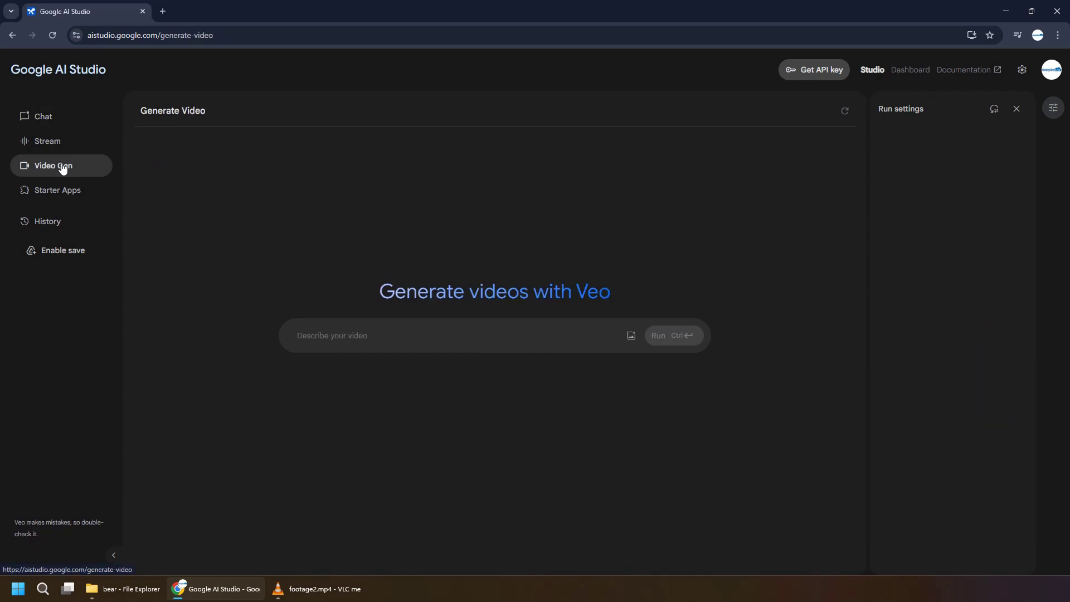
pyautogui.click(631, 337)
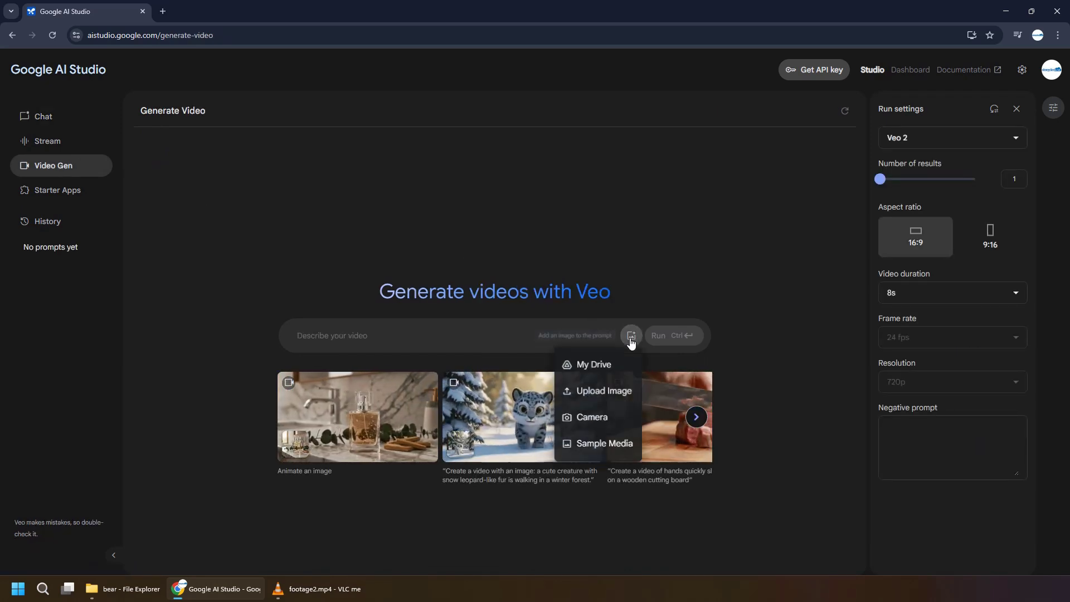
pyautogui.click(601, 393)
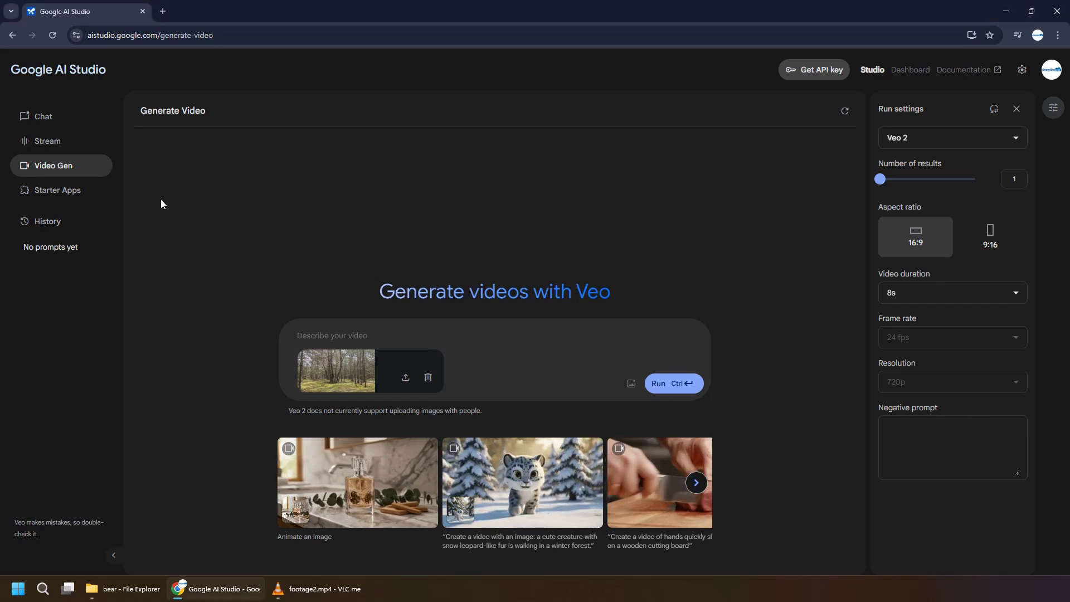
pyautogui.write('a bear slowly eme')
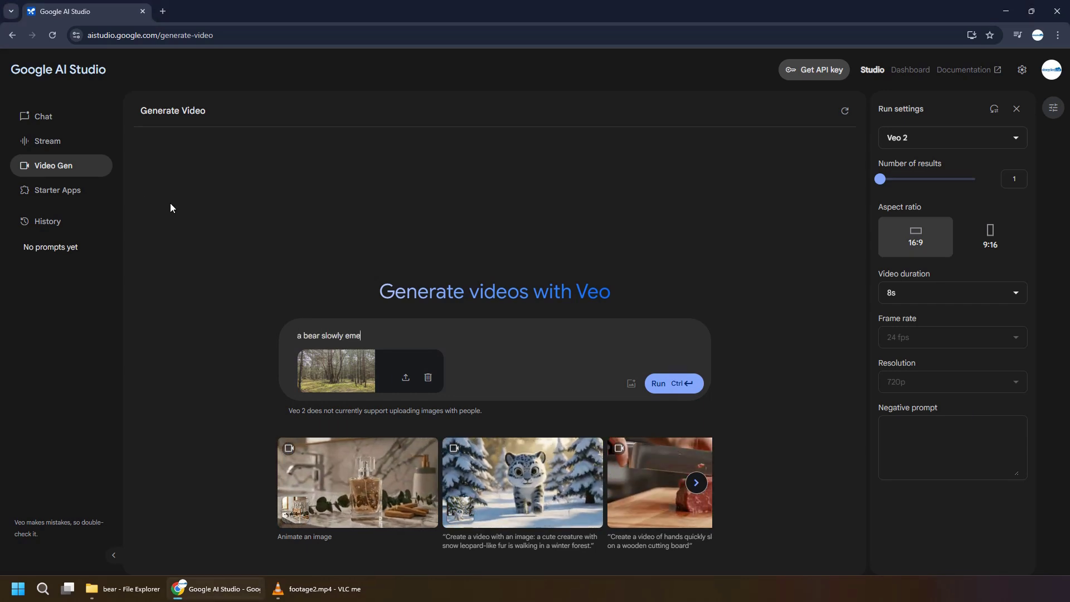
pyautogui.write('rges from the right side of the fr')
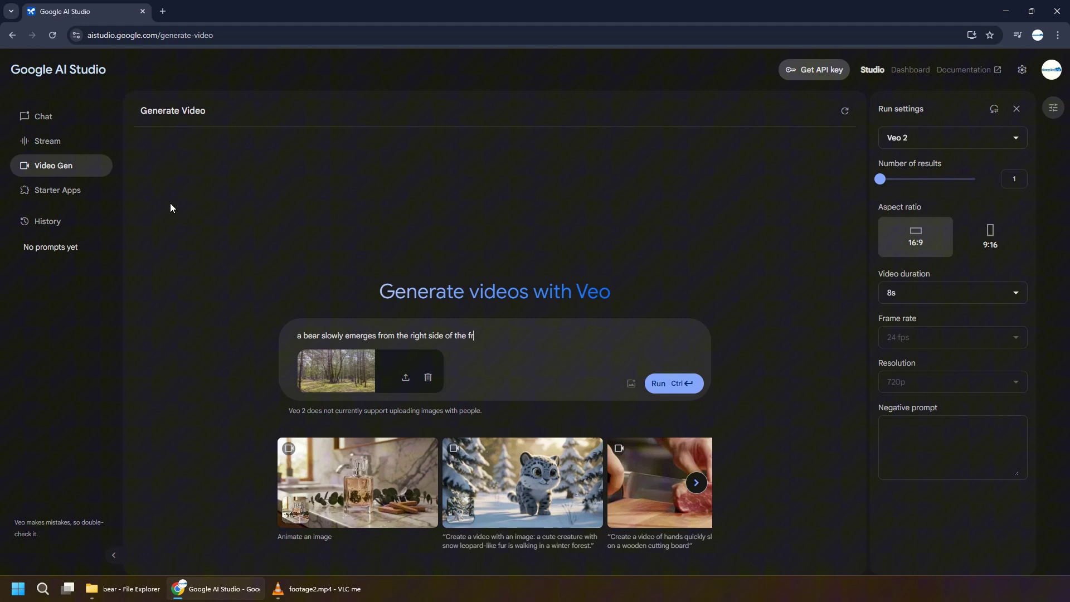
pyautogui.write('ame, walking toward the camera')
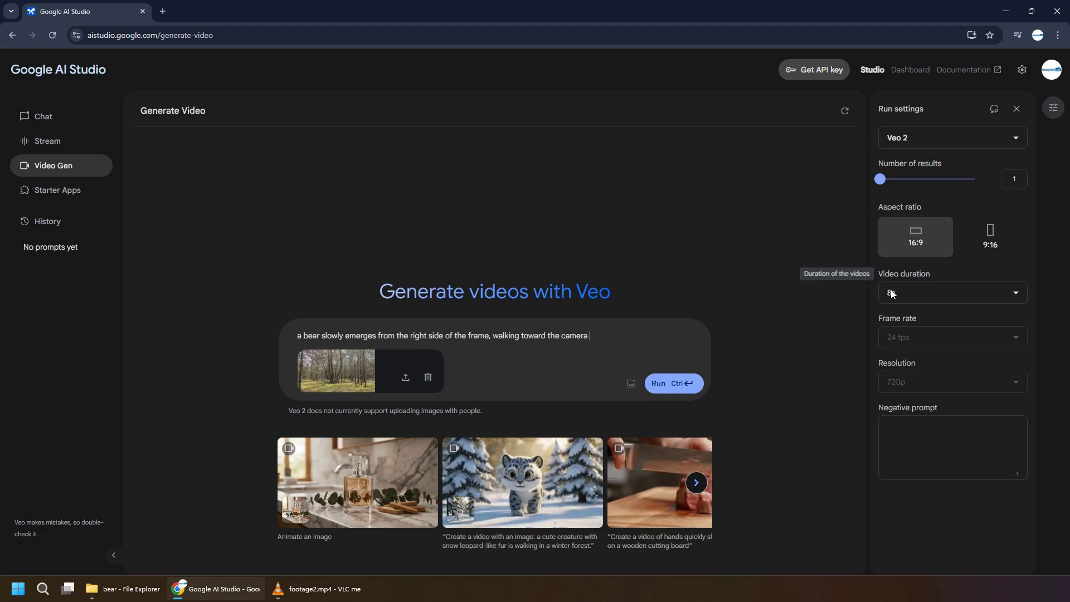
# - Generate the 8-second bear clip, preview it, and download it as MP4
pyautogui.click(685, 390)
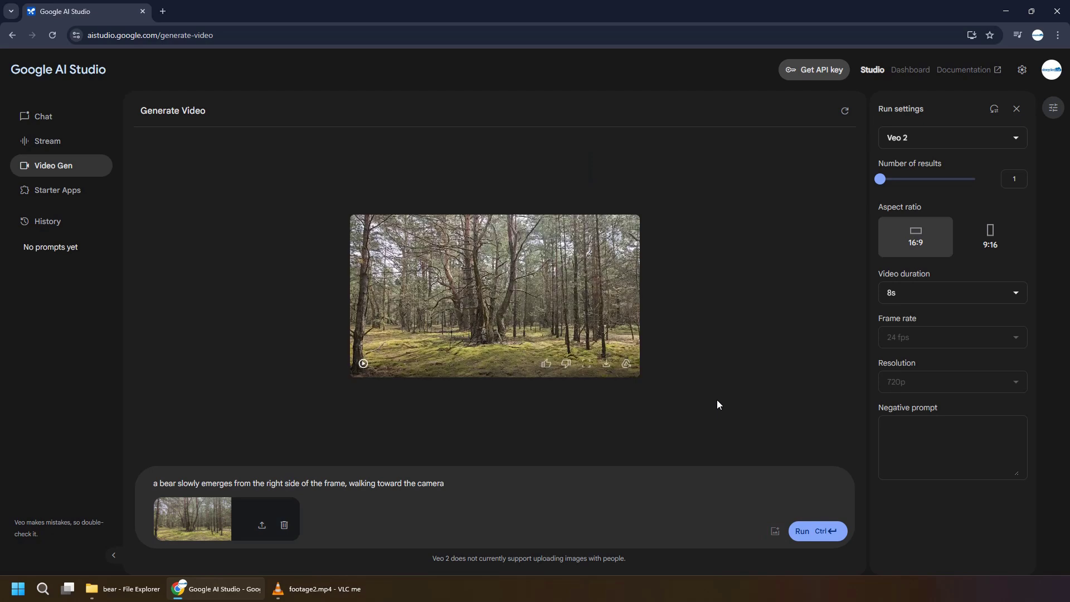
pyautogui.click(363, 366)
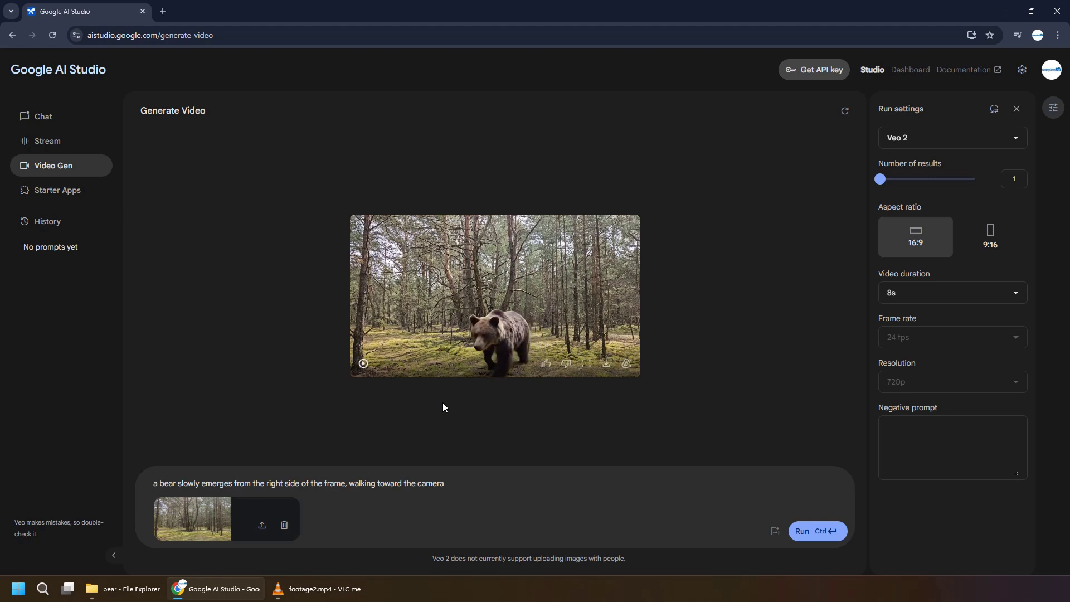
pyautogui.click(607, 364)
# - Play the downloaded bear clip in VLC, snapshot its frame at 00:07, then minimize VLC
pyautogui.hotkey('ctrl', 'q')
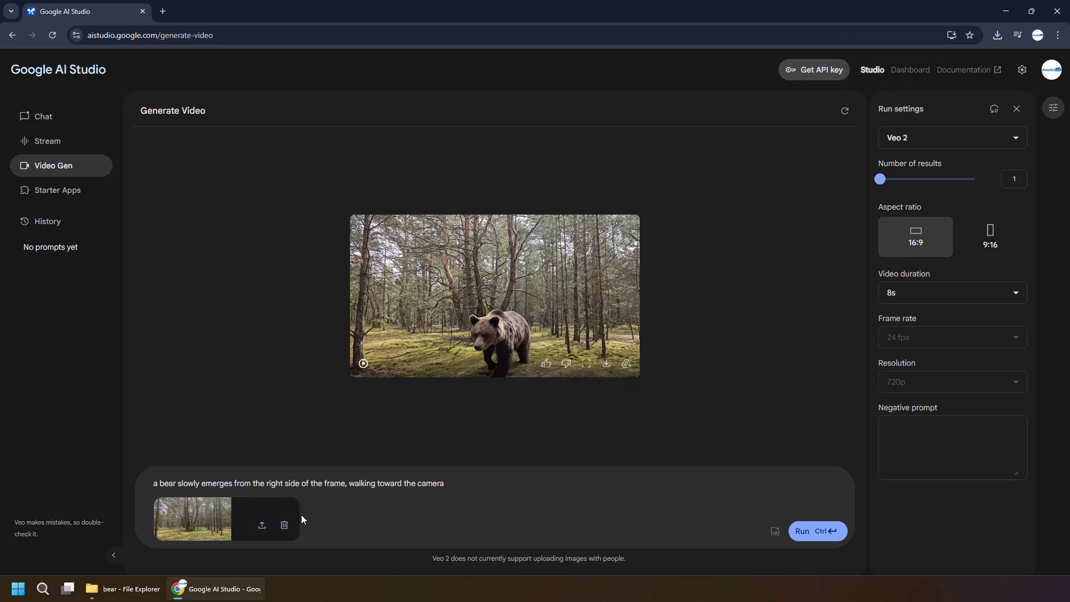
pyautogui.click(132, 592)
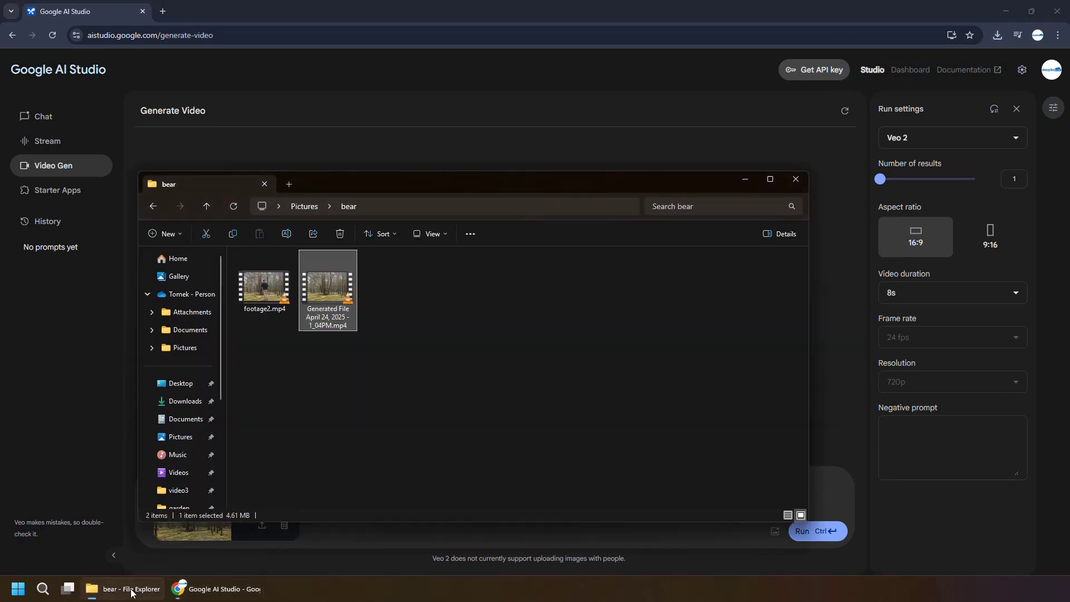
pyautogui.doubleClick(335, 288)
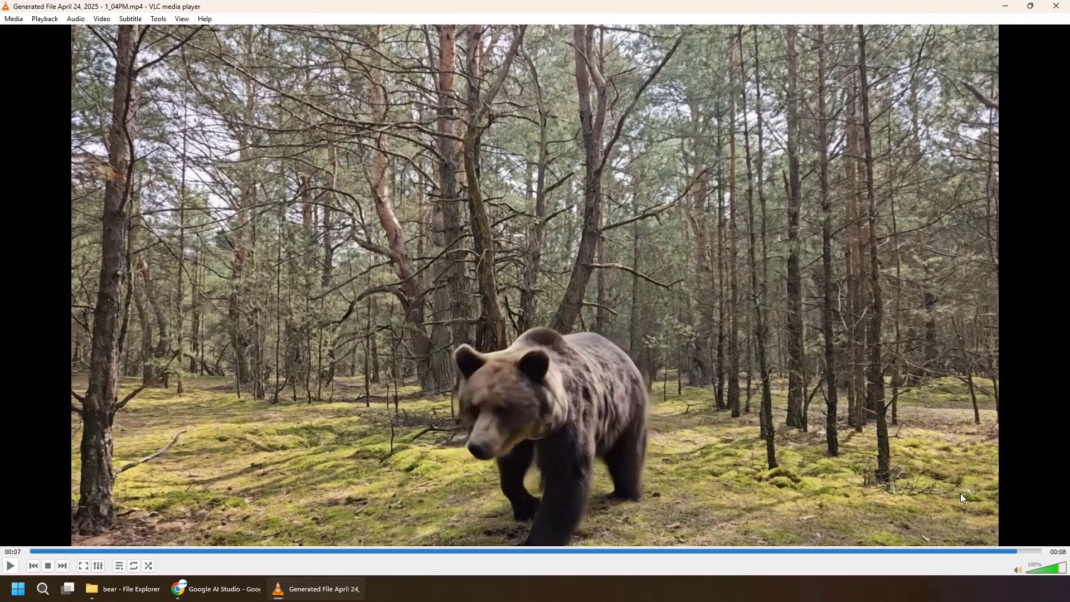
pyautogui.click(102, 19)
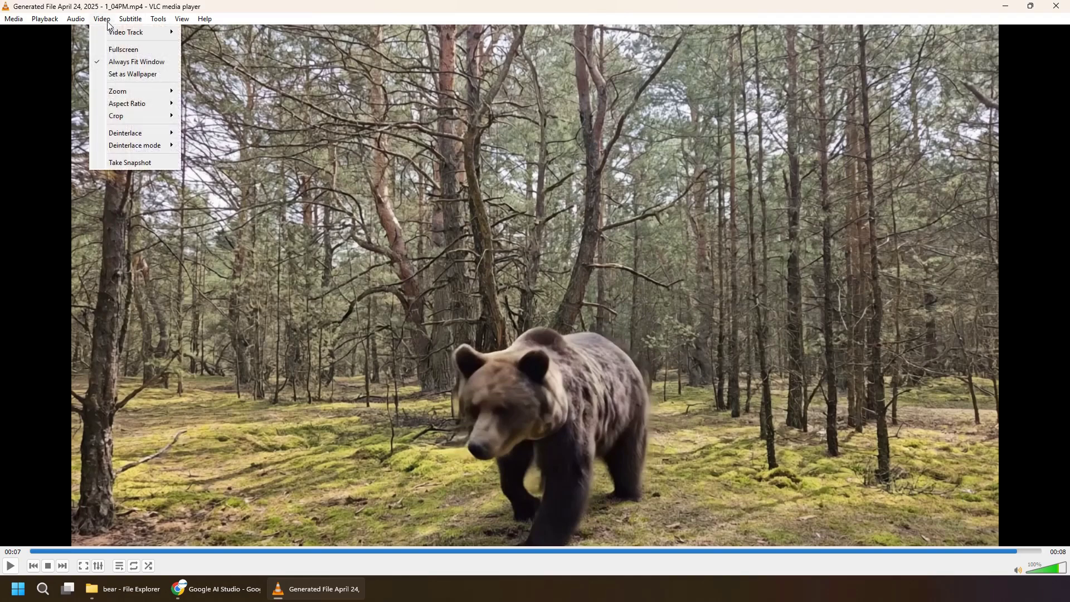
pyautogui.click(139, 164)
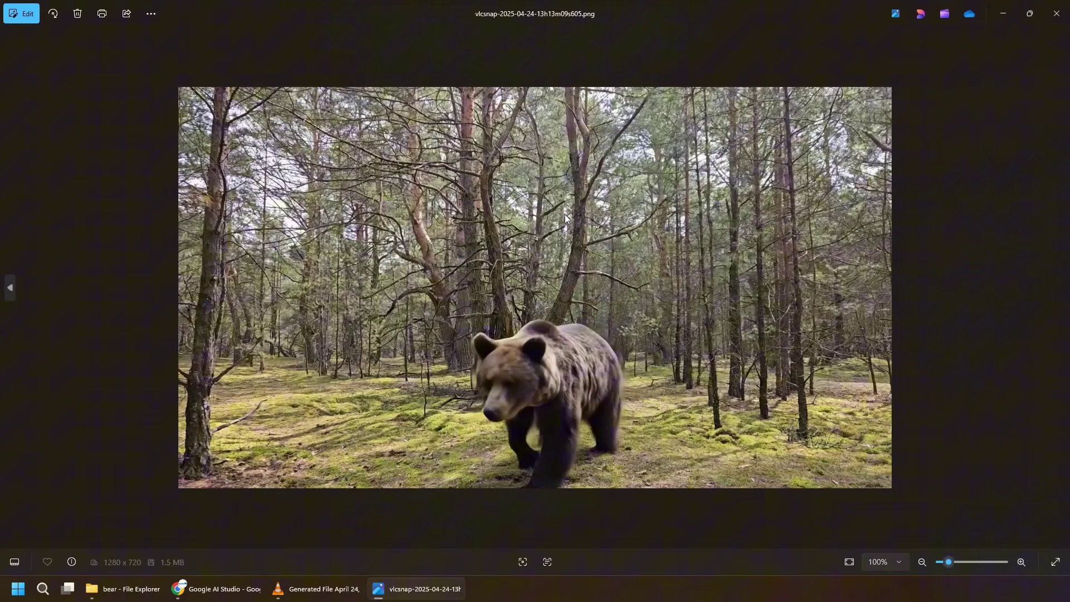
pyautogui.click(1056, 14)
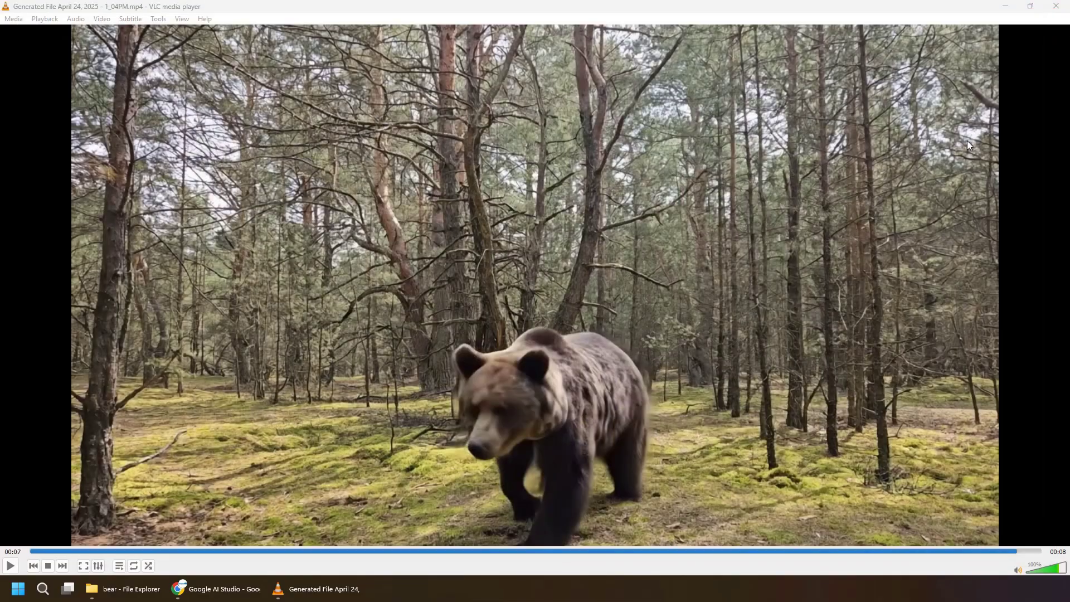
pyautogui.click(1009, 10)
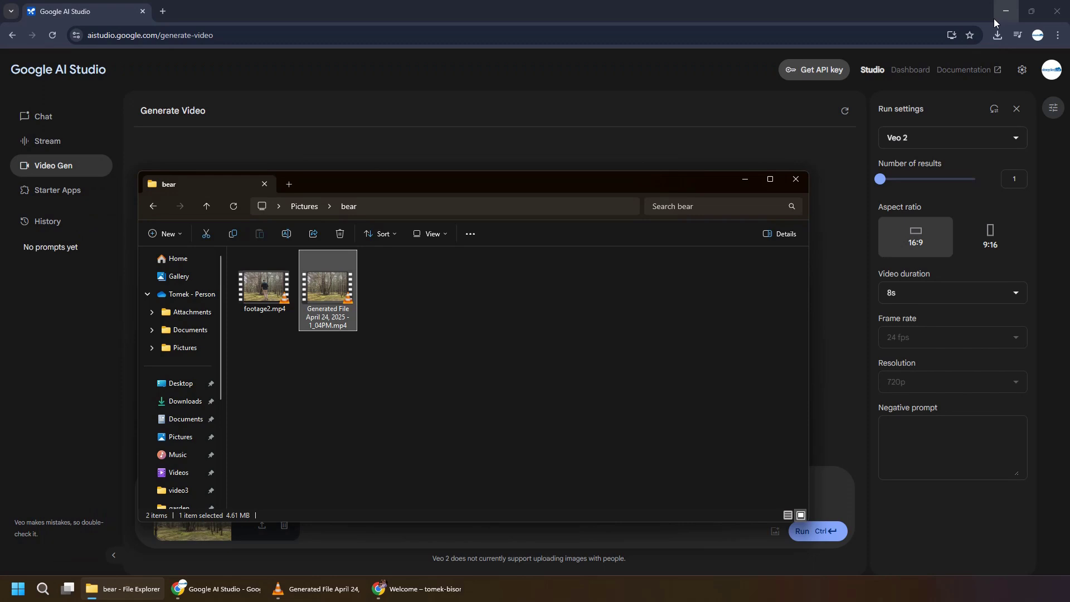
# - Open Vertex AI Media Studio via console search 'med' and upload the bear snapshot
pyautogui.click(429, 579)
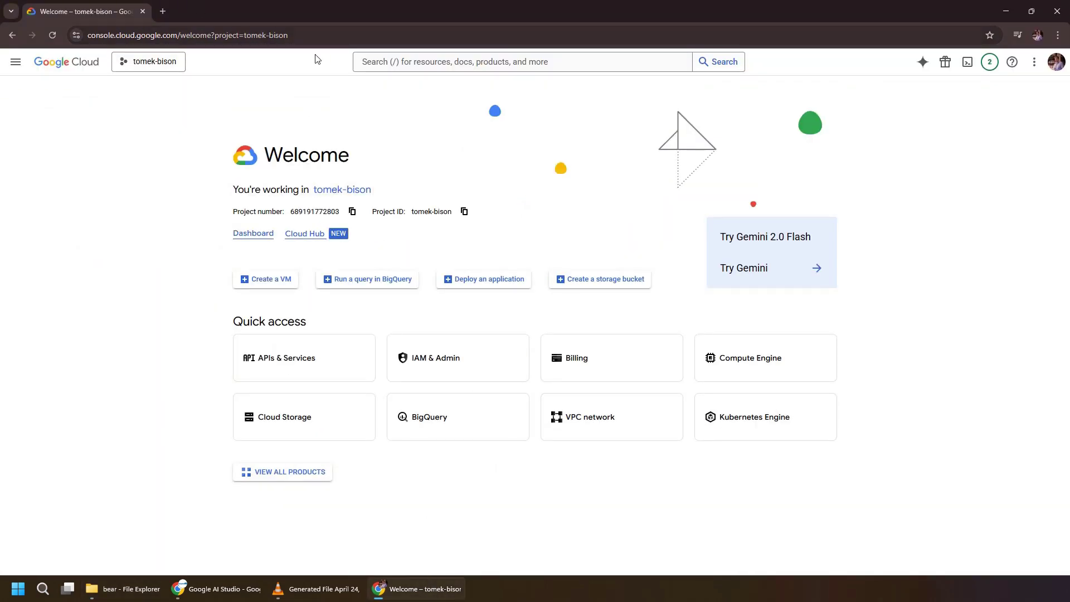
pyautogui.click(378, 63)
pyautogui.write('media')
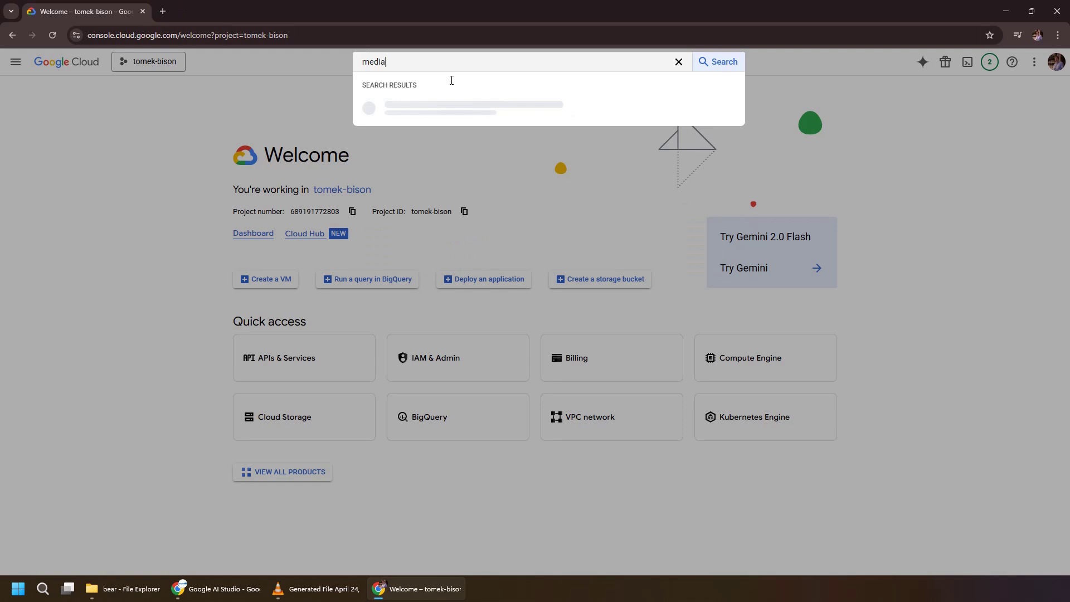
pyautogui.click(438, 132)
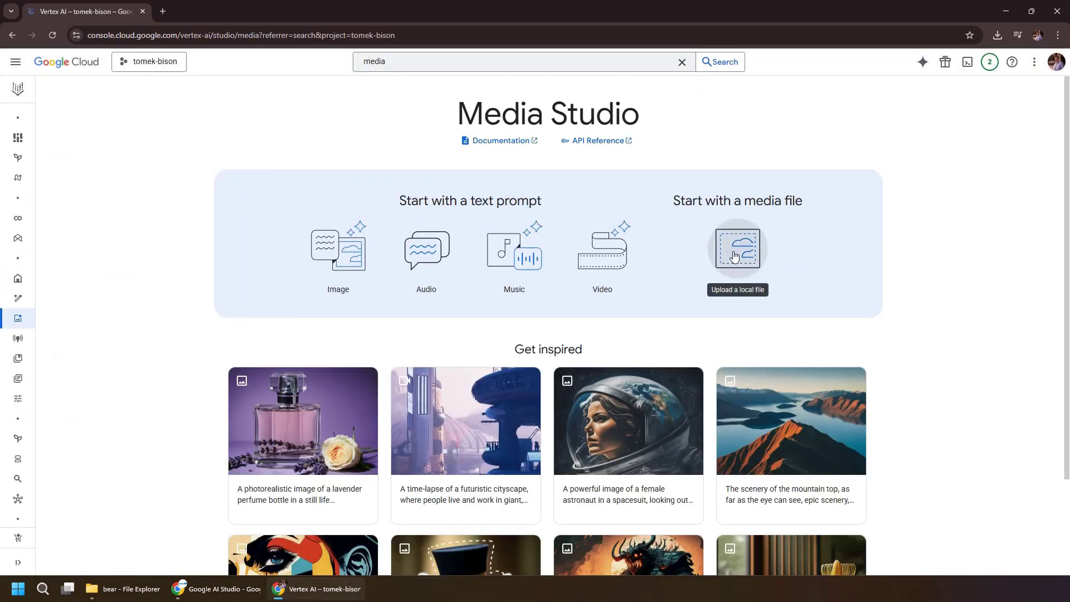
pyautogui.click(733, 254)
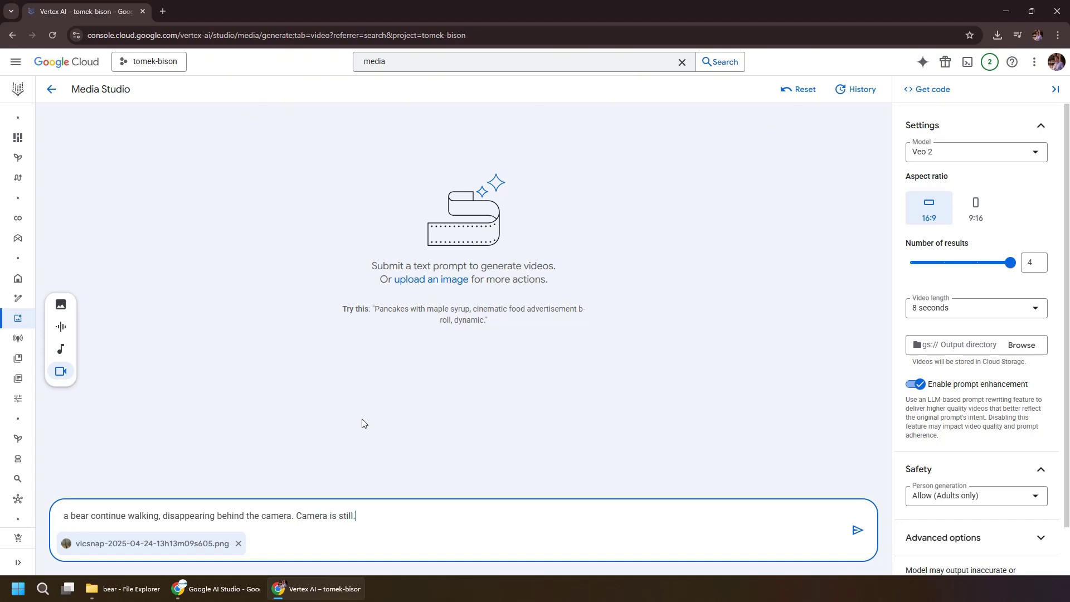
# - Generate two Veo 2 bear clips and download the second one
pyautogui.moveTo(1008, 271); pyautogui.dragTo(950, 273)
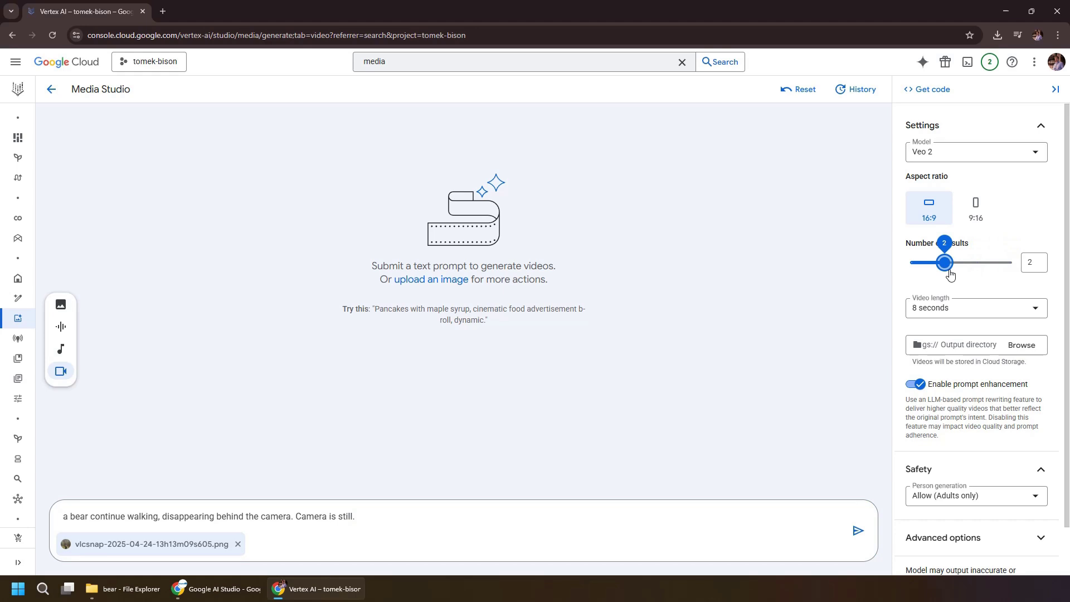
pyautogui.click(858, 533)
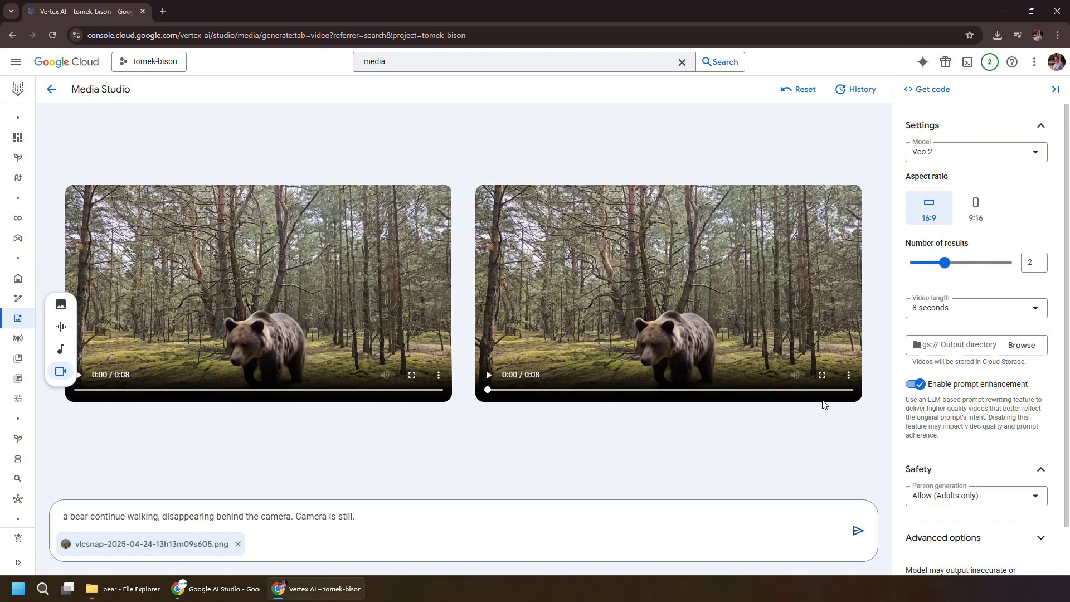
pyautogui.click(848, 376)
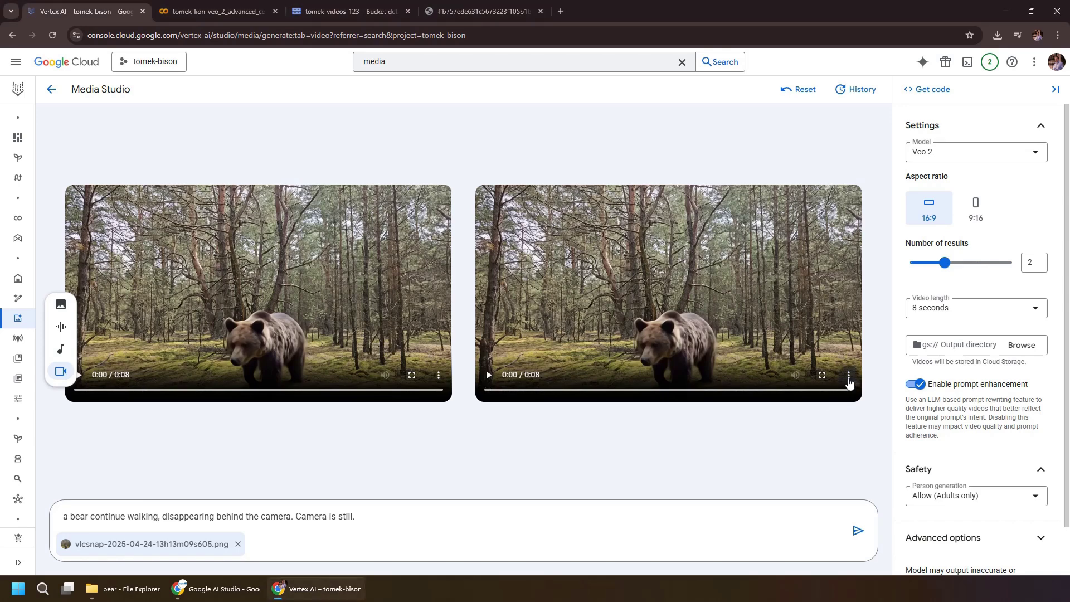
pyautogui.click(834, 358)
pyautogui.click(129, 591)
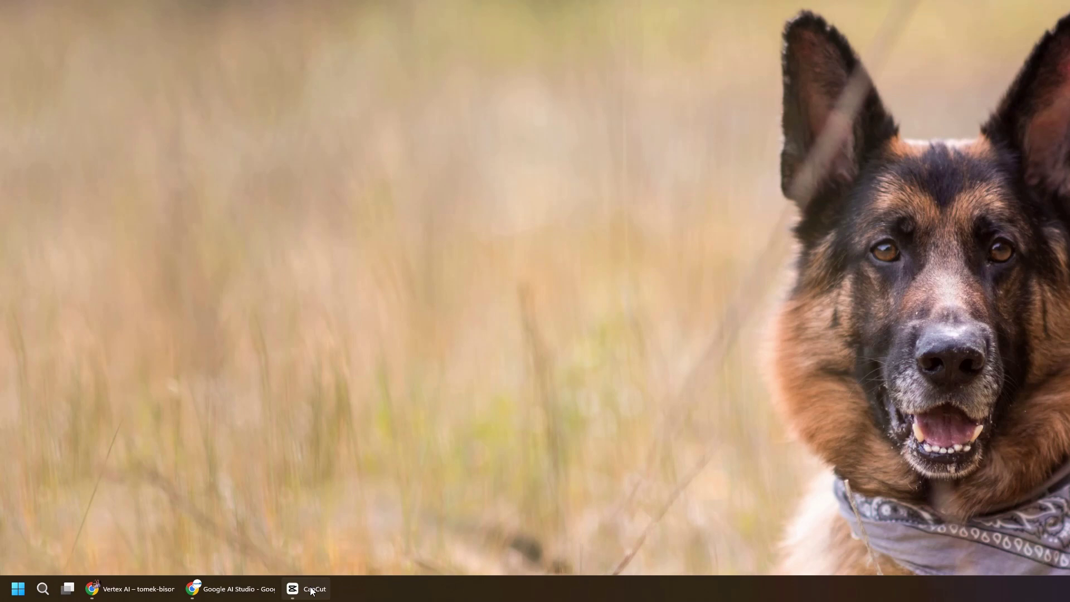
# - Import footage2.mp4, the bear clip and clip2.mp4 into CapCut, placing footage2.mp4 on the timeline
pyautogui.click(310, 590)
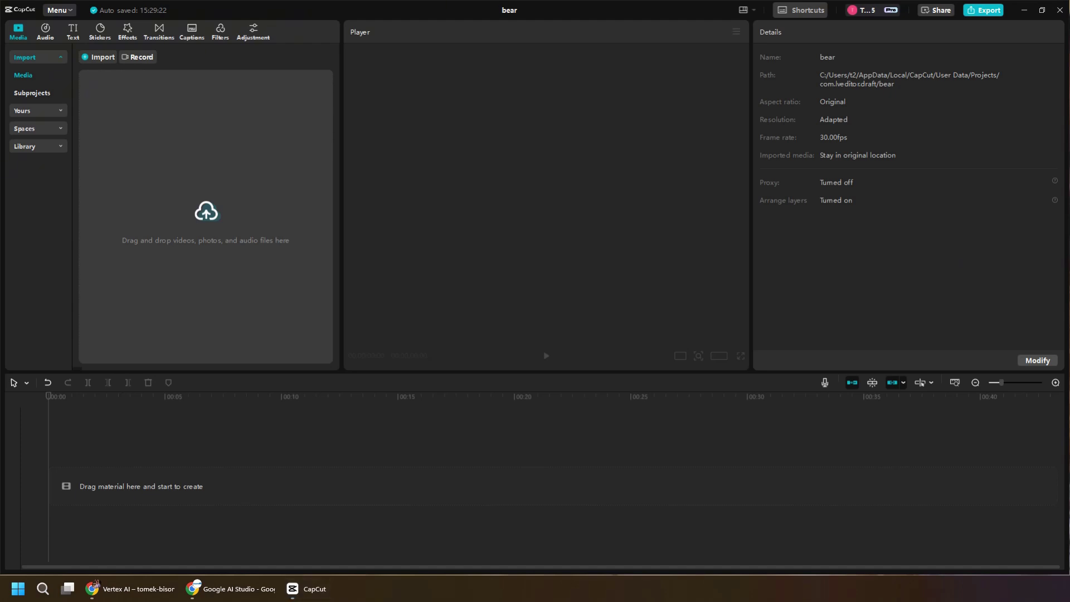
pyautogui.moveTo(1069, 391); pyautogui.dragTo(172, 128)
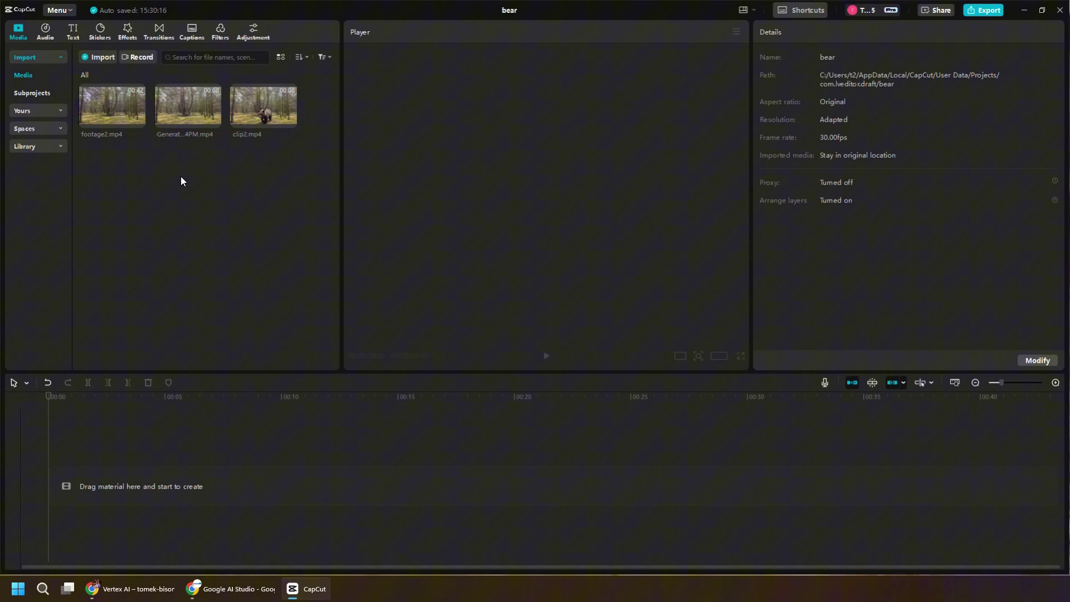
pyautogui.moveTo(118, 108); pyautogui.dragTo(273, 445)
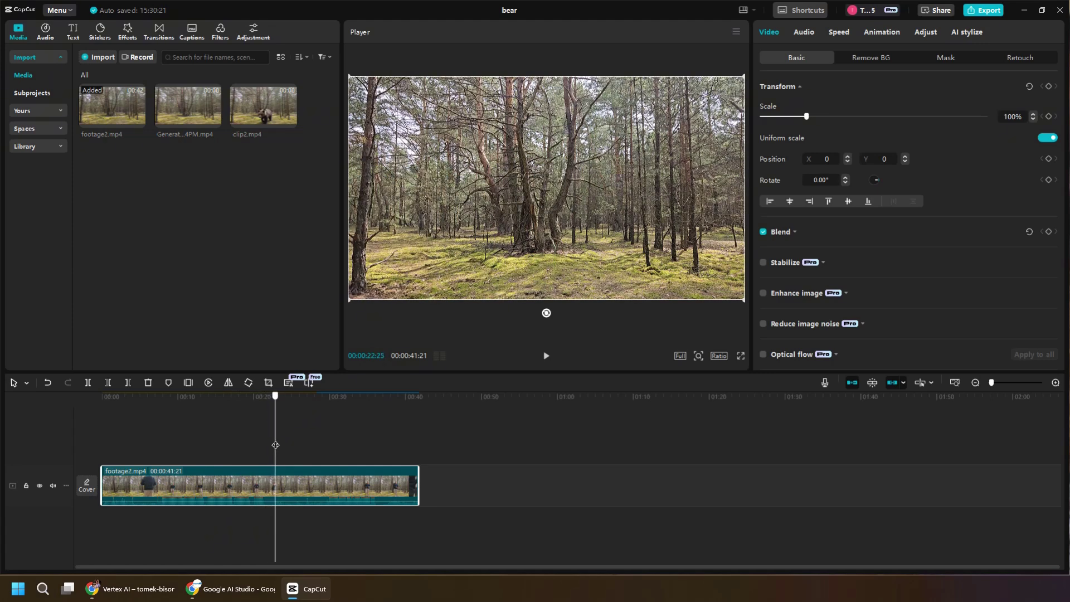
# - Cut footage2 at 23:03, then append the bear clip, clip2.mp4 and footage2 again
pyautogui.click(133, 383)
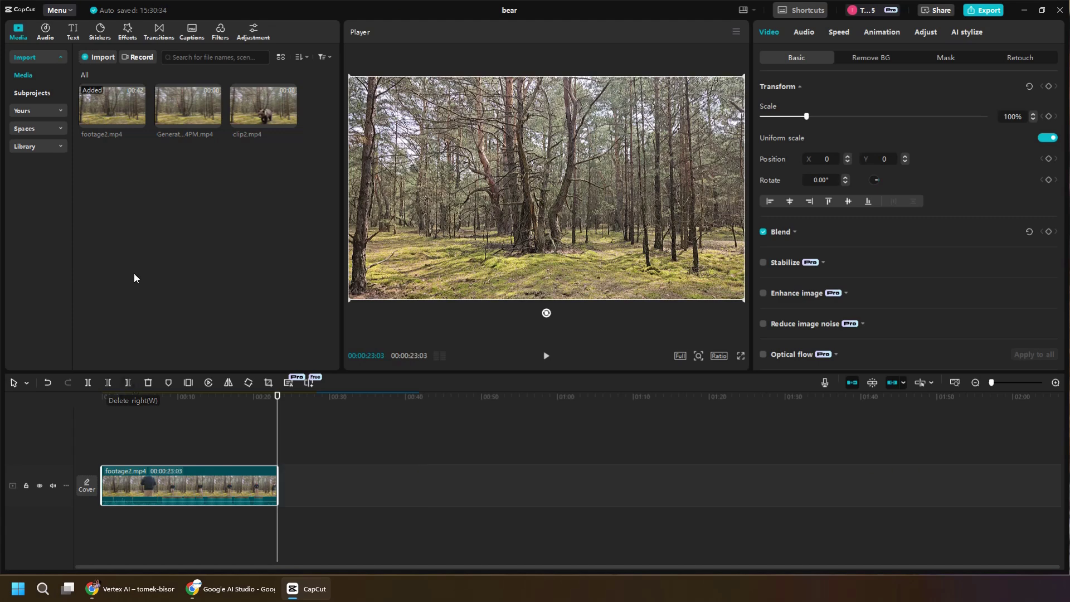
pyautogui.moveTo(179, 118); pyautogui.dragTo(341, 415)
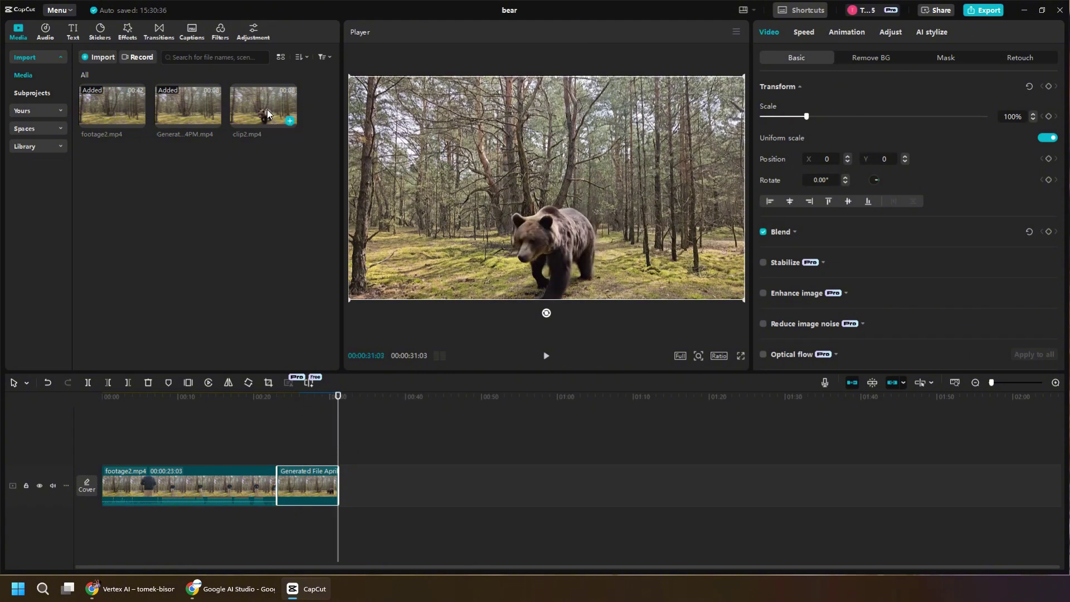
pyautogui.moveTo(266, 110); pyautogui.dragTo(396, 449)
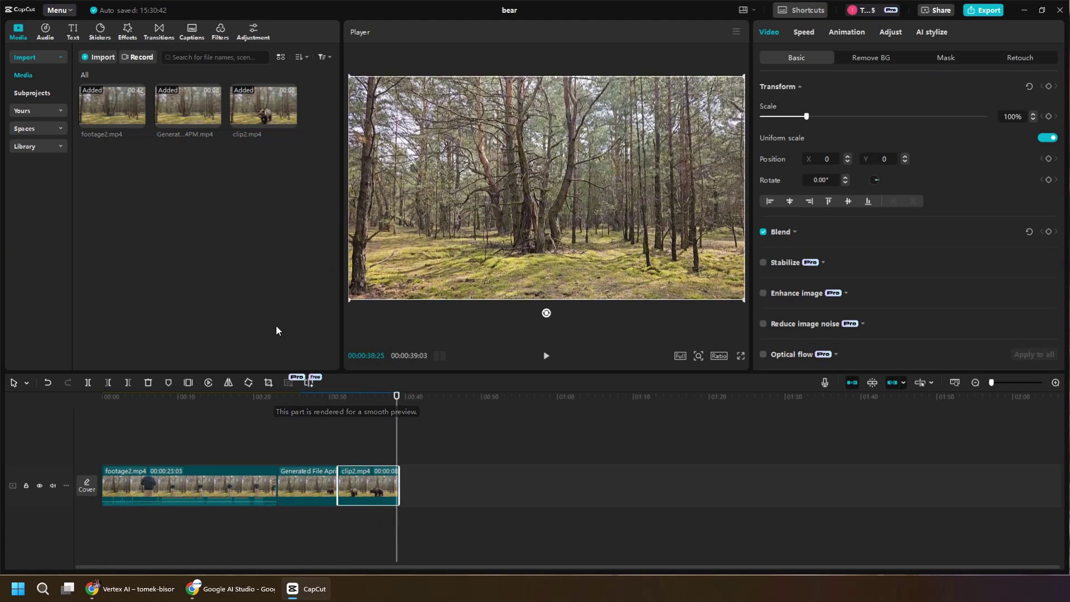
pyautogui.moveTo(102, 115); pyautogui.dragTo(395, 481)
# - Trim the start of the last footage2 clip, leaving a 13:20 tail
pyautogui.click(426, 442)
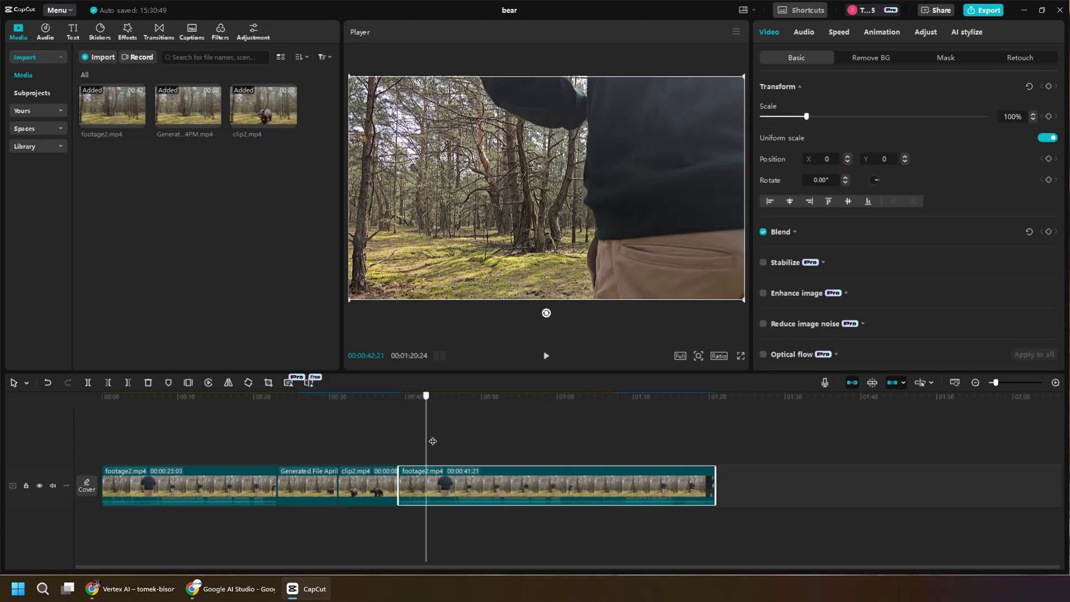
pyautogui.moveTo(433, 441); pyautogui.dragTo(616, 457)
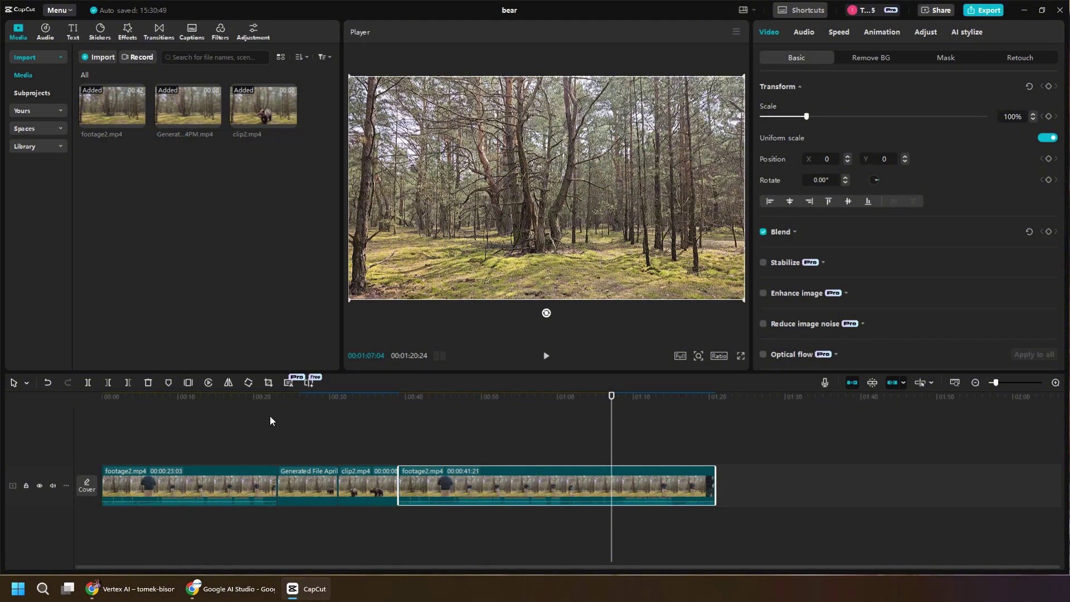
pyautogui.click(111, 382)
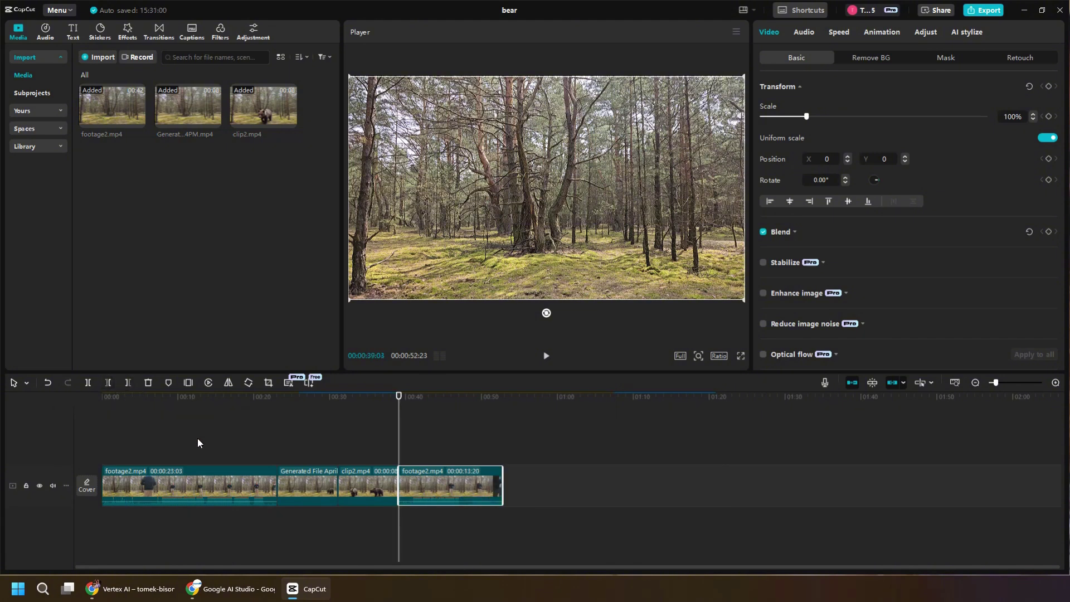
# - Preview the 52:23 timeline from about 00:13, then minimize CapCut
pyautogui.click(203, 440)
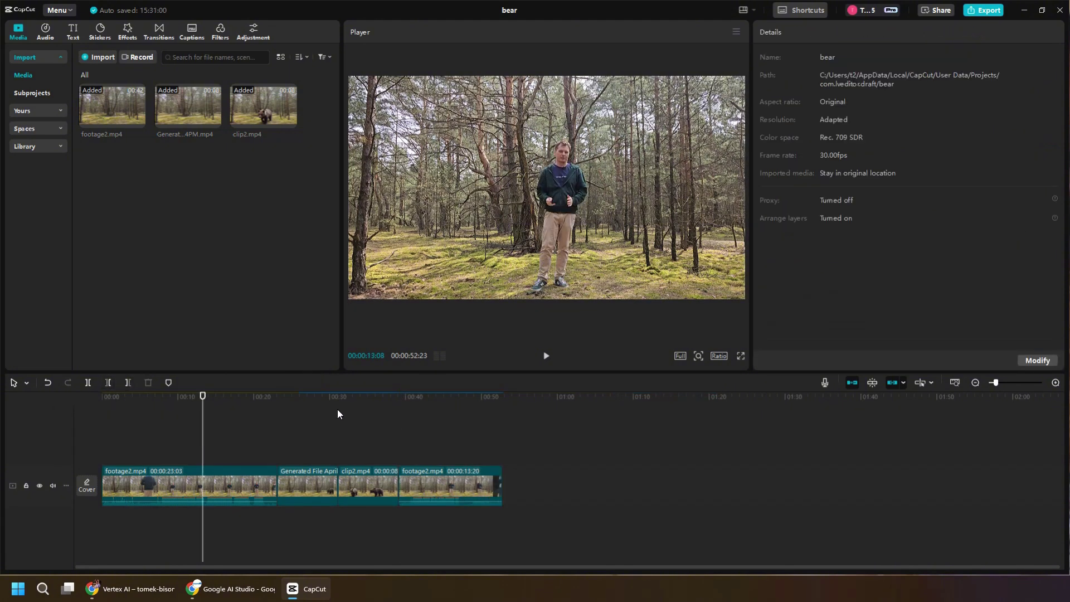
pyautogui.click(547, 356)
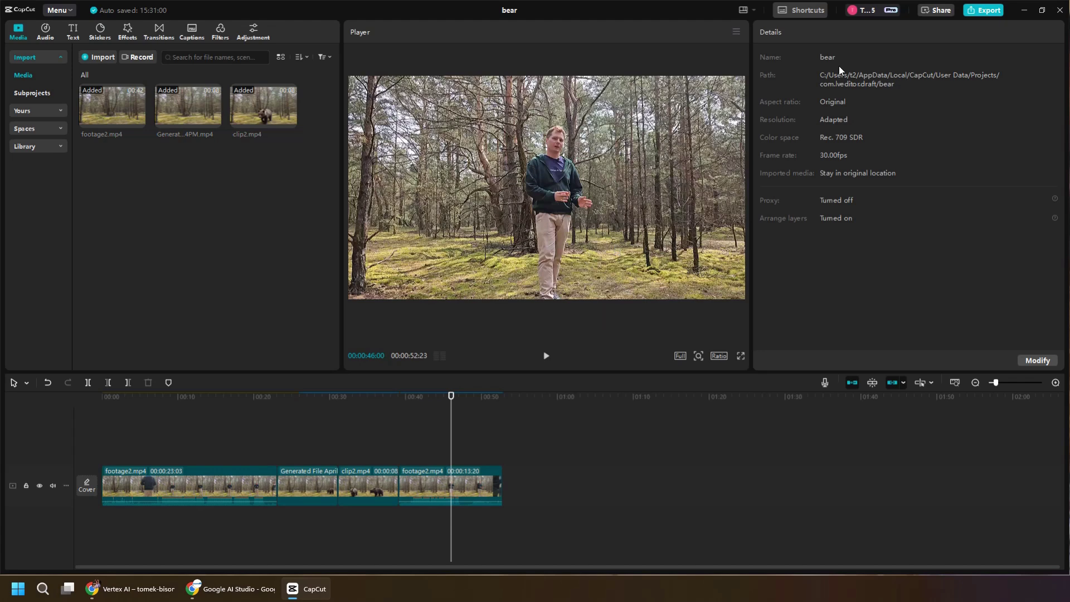
pyautogui.click(1025, 10)
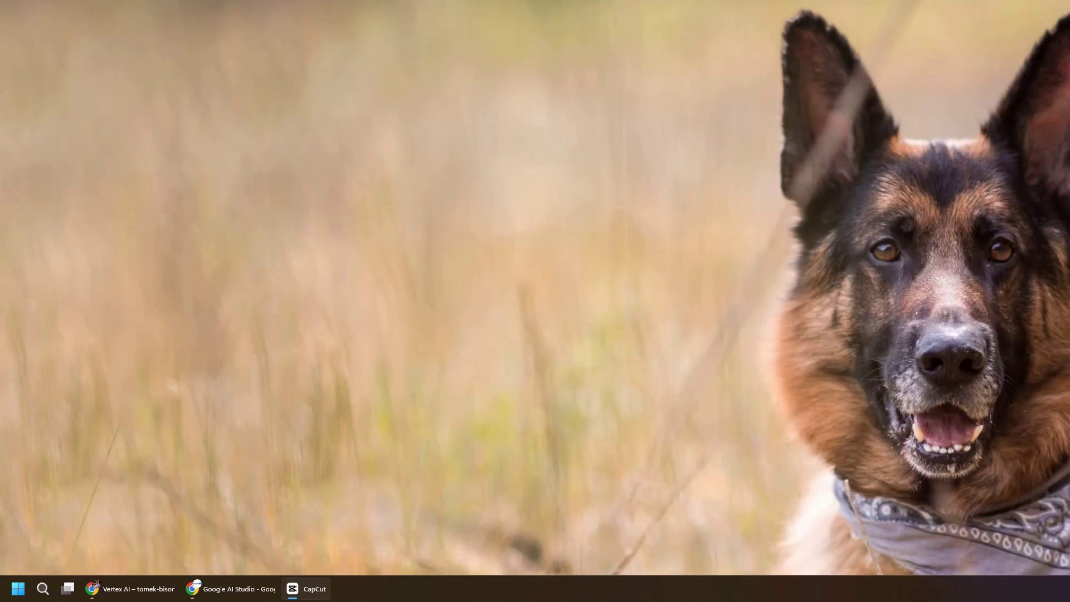